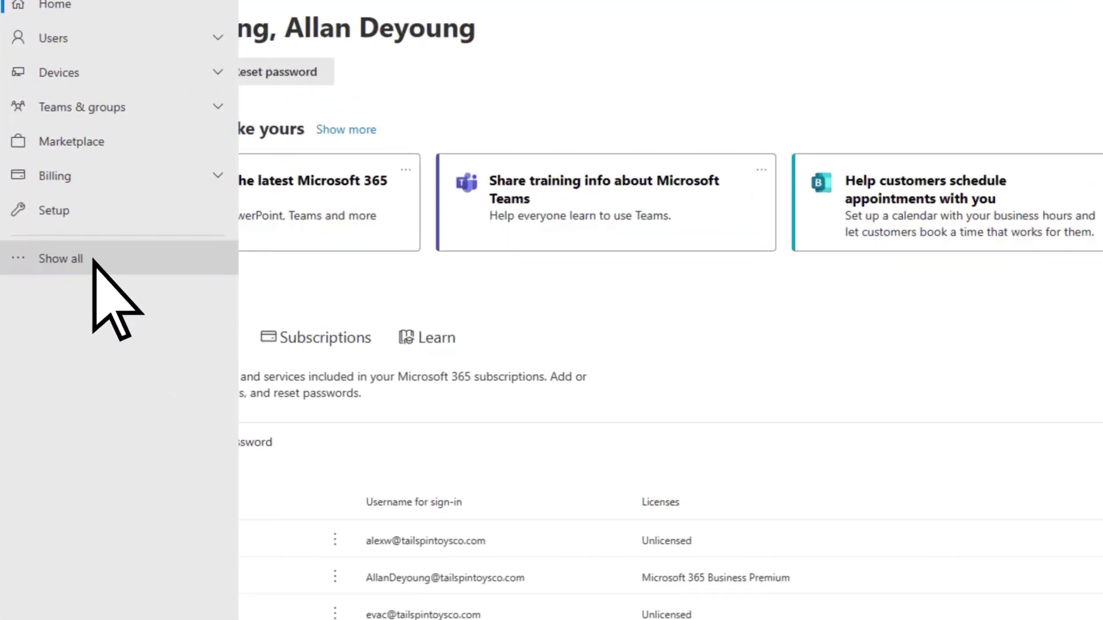
# Expand the left navigation with Show all to reveal the Admin centers links.
pyautogui.click(94, 260)
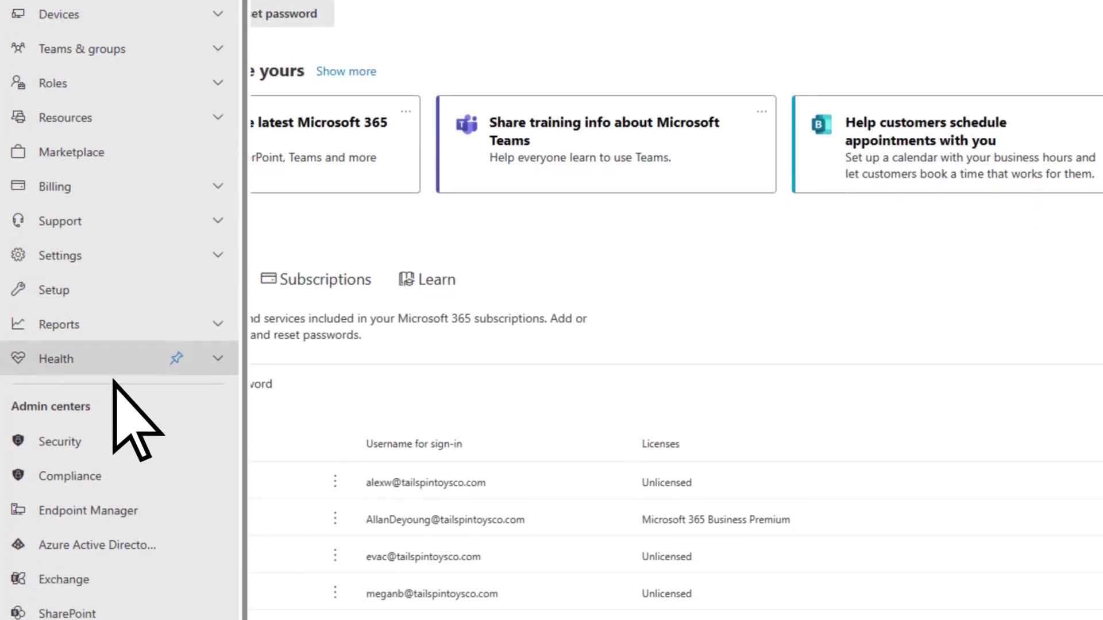
# Open Exchange Migration and start a new migration batch named GoogleMigBatch1.
pyautogui.click(110, 517)
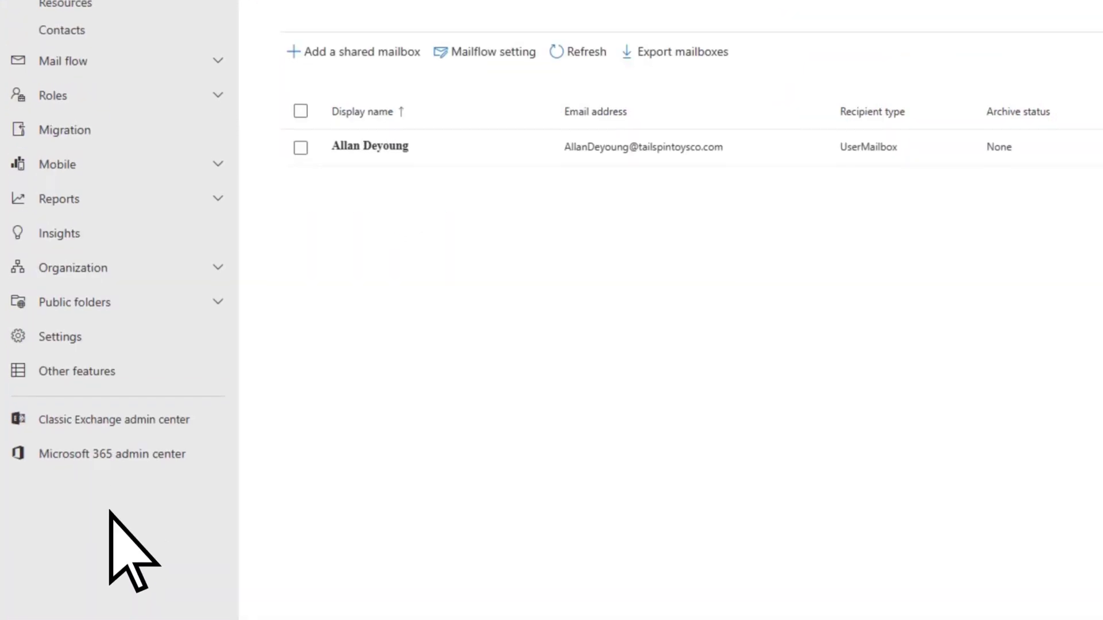
pyautogui.click(109, 274)
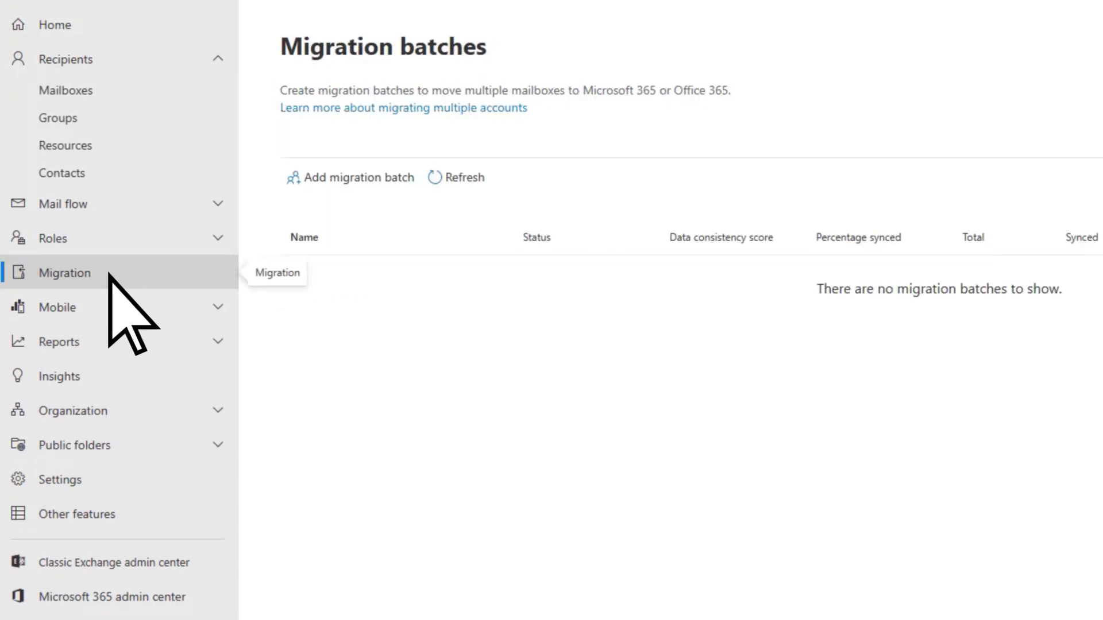
pyautogui.click(294, 183)
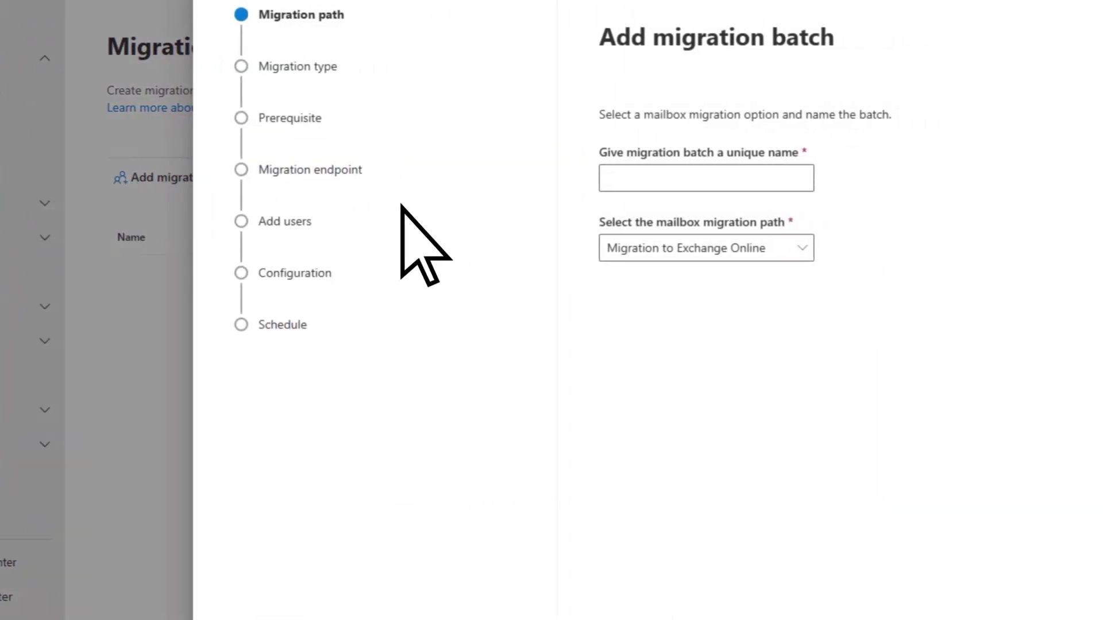
pyautogui.click(728, 183)
pyautogui.write('Goo')
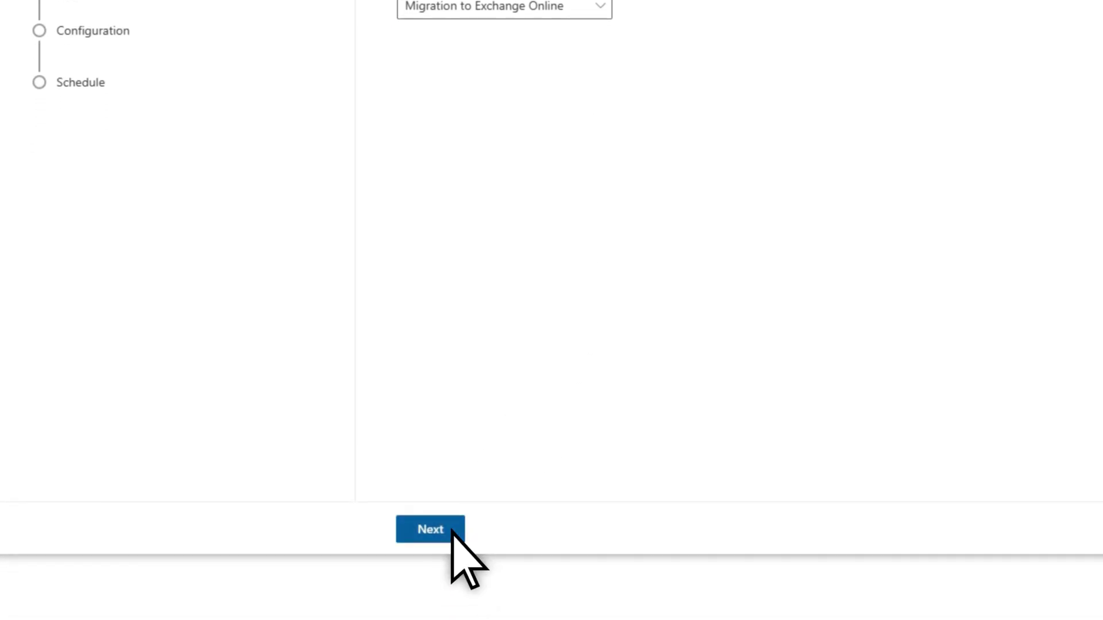
# Set the migration type to Google Workspace (Gmail) migration and proceed to Prerequisites.
pyautogui.click(452, 532)
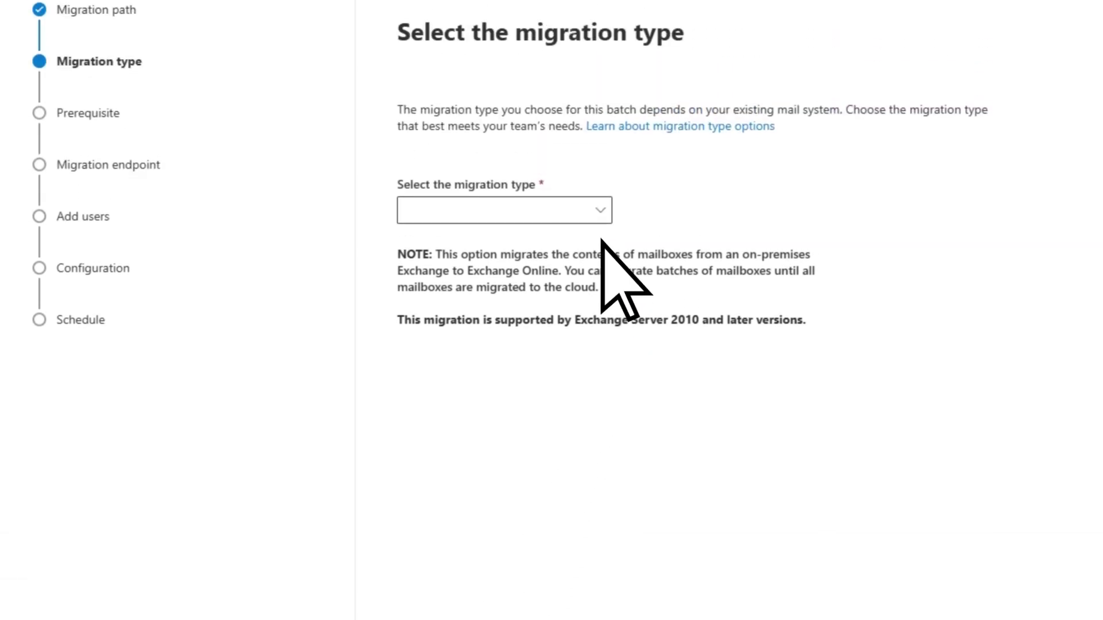
pyautogui.click(600, 212)
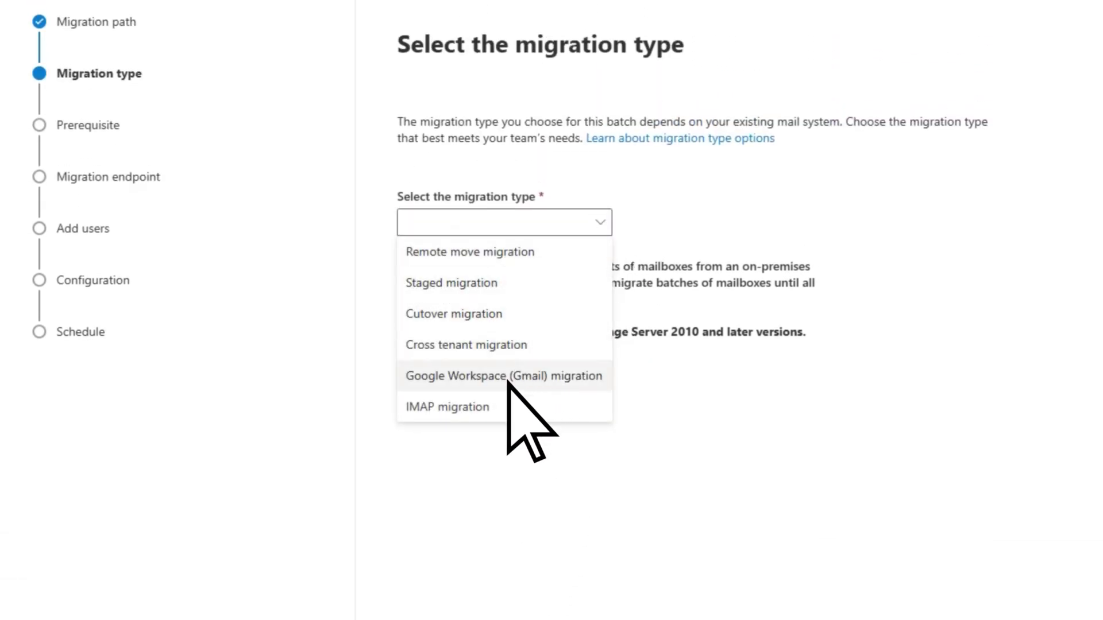
pyautogui.click(508, 382)
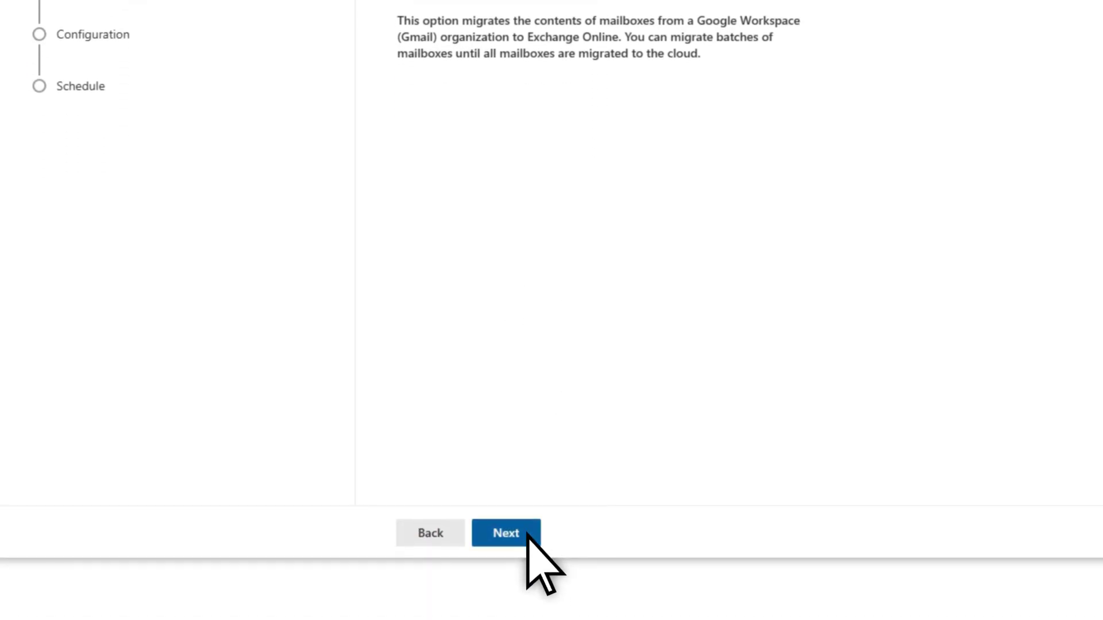
pyautogui.click(527, 534)
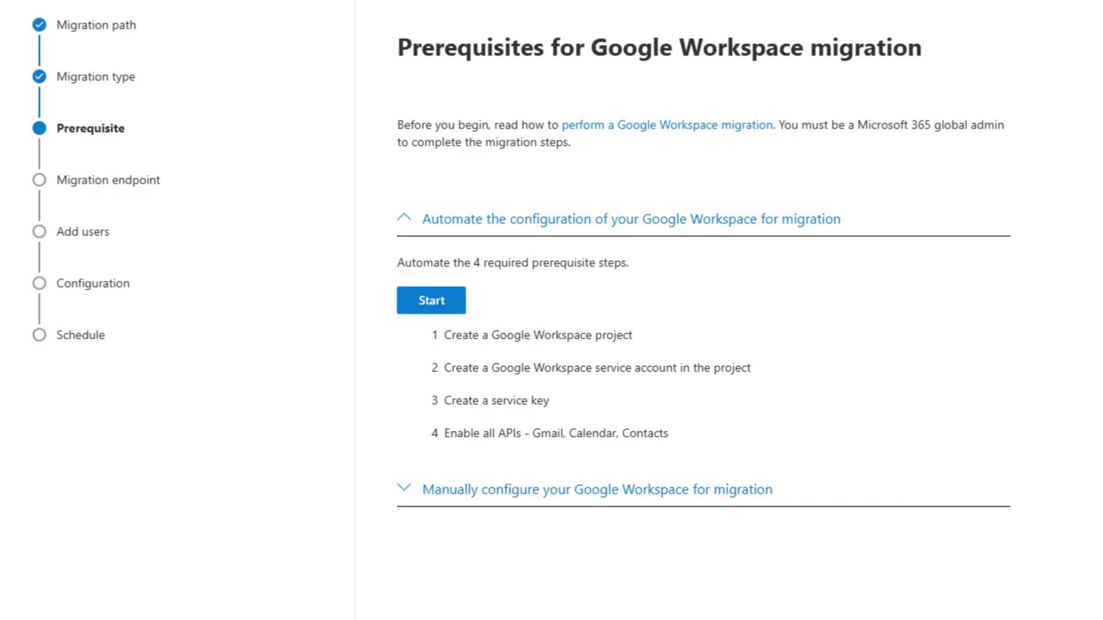
# Run the automated Google prerequisites, signing in as the admin and granting EAC Migration access.
pyautogui.click(453, 307)
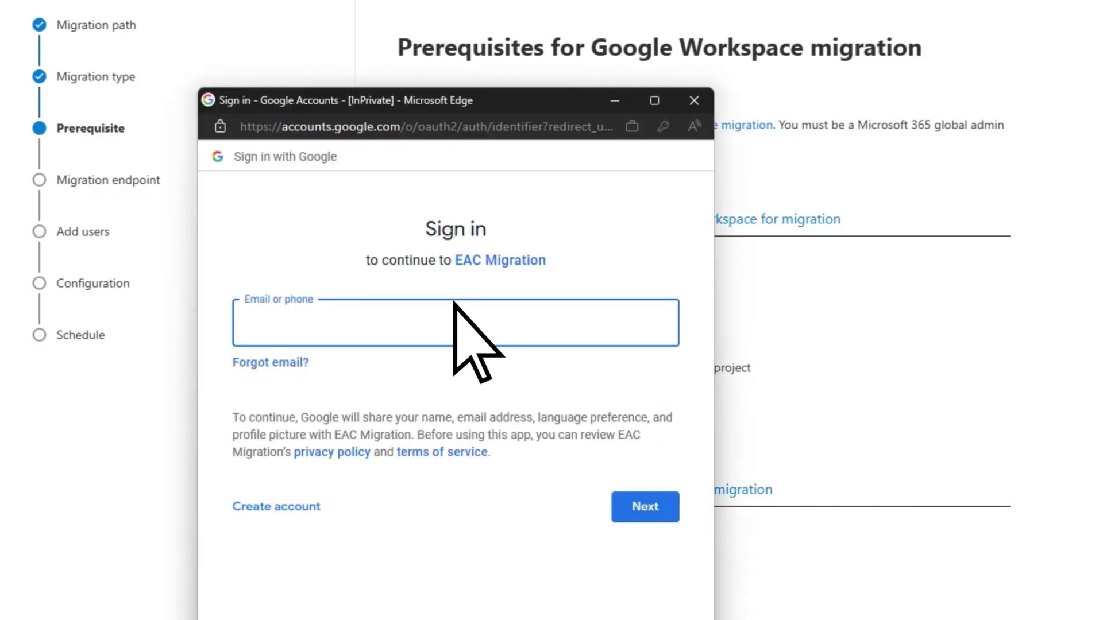
pyautogui.write('o.com')
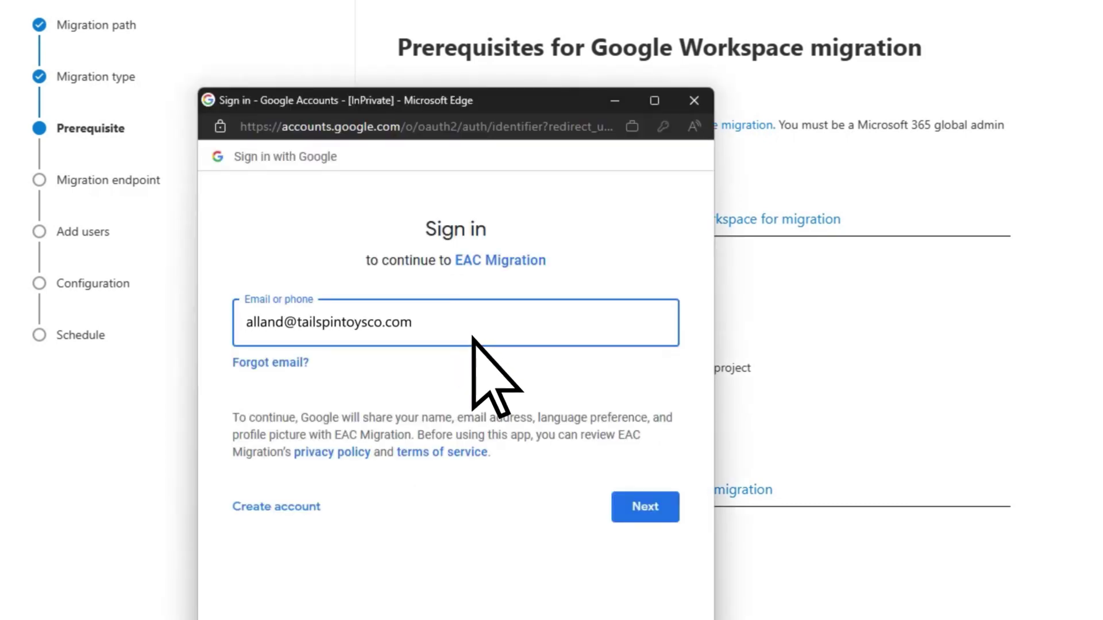
pyautogui.click(626, 514)
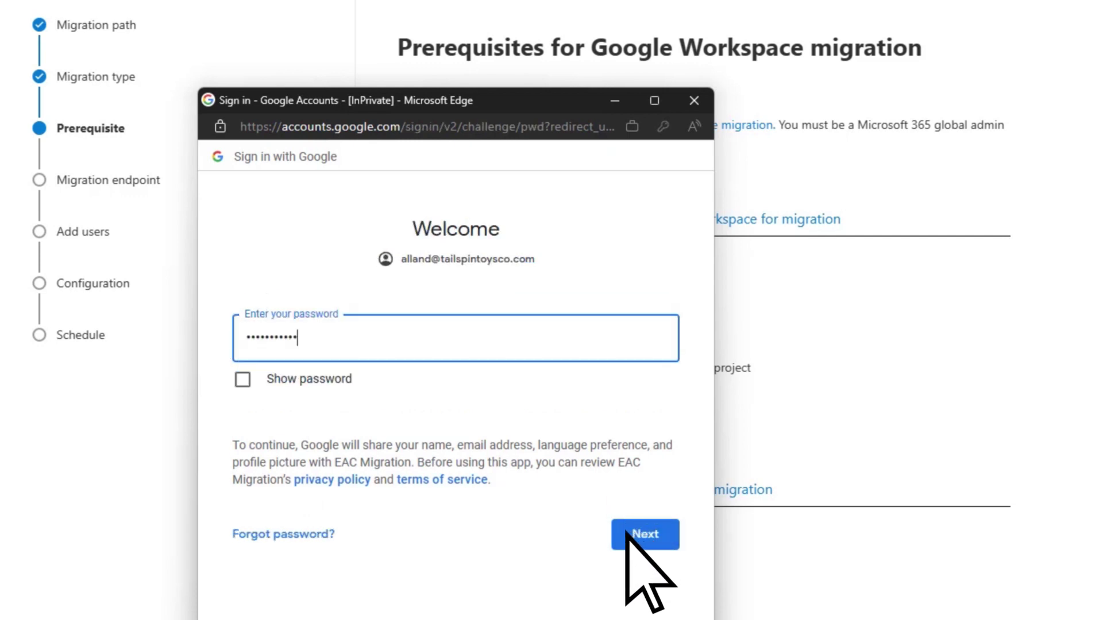
pyautogui.click(627, 534)
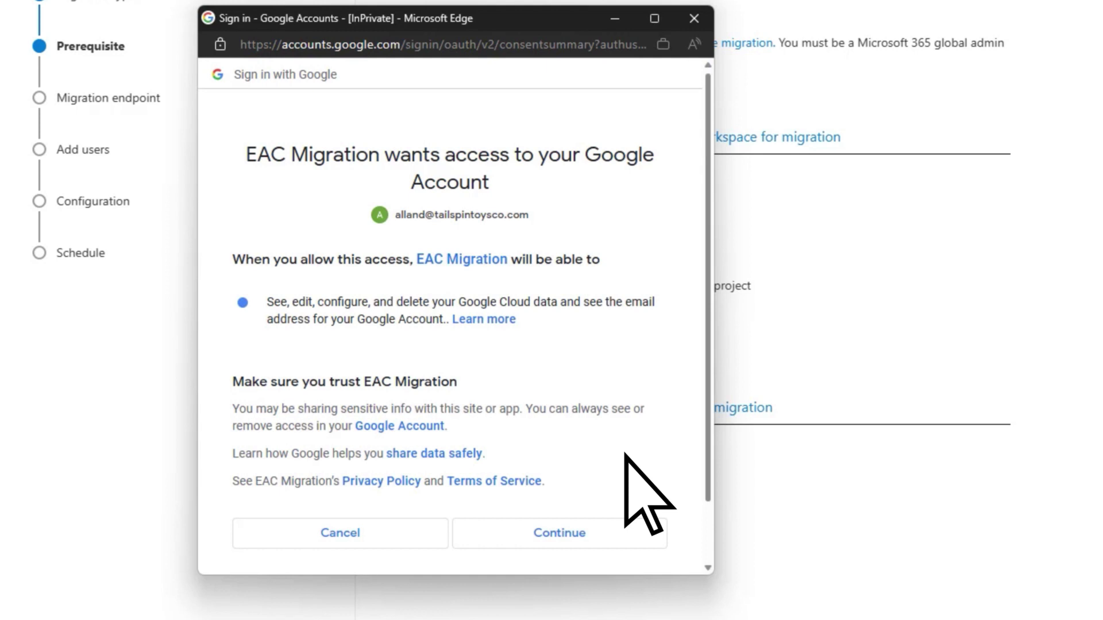
pyautogui.click(595, 534)
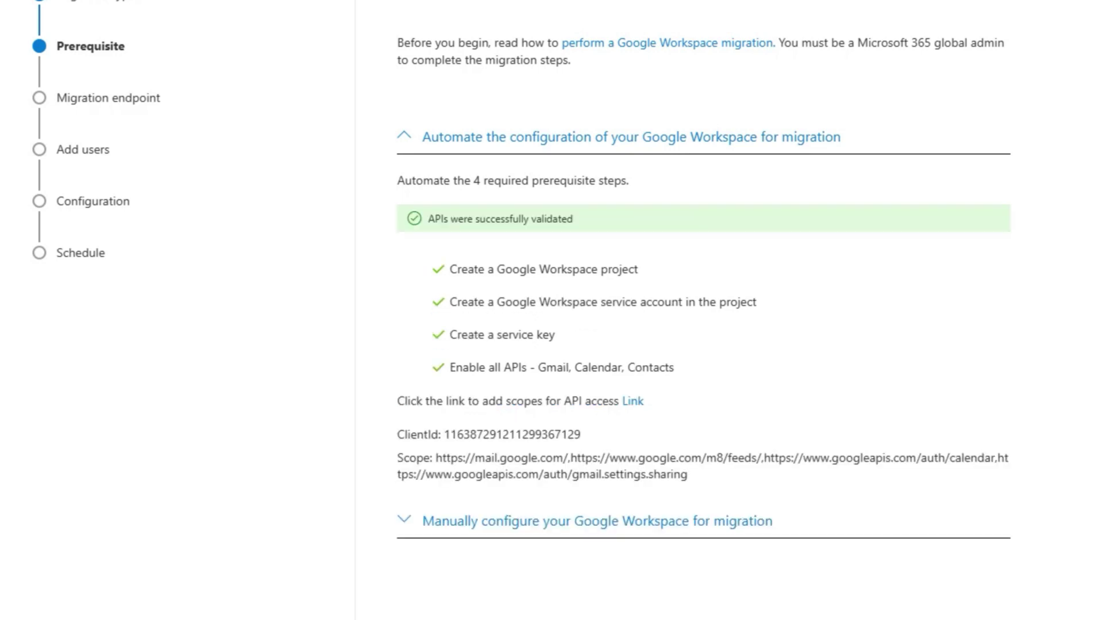
# Add a domain-wide delegation client with the pasted migration client ID and Gmail scopes, then authorize it.
pyautogui.click(633, 401)
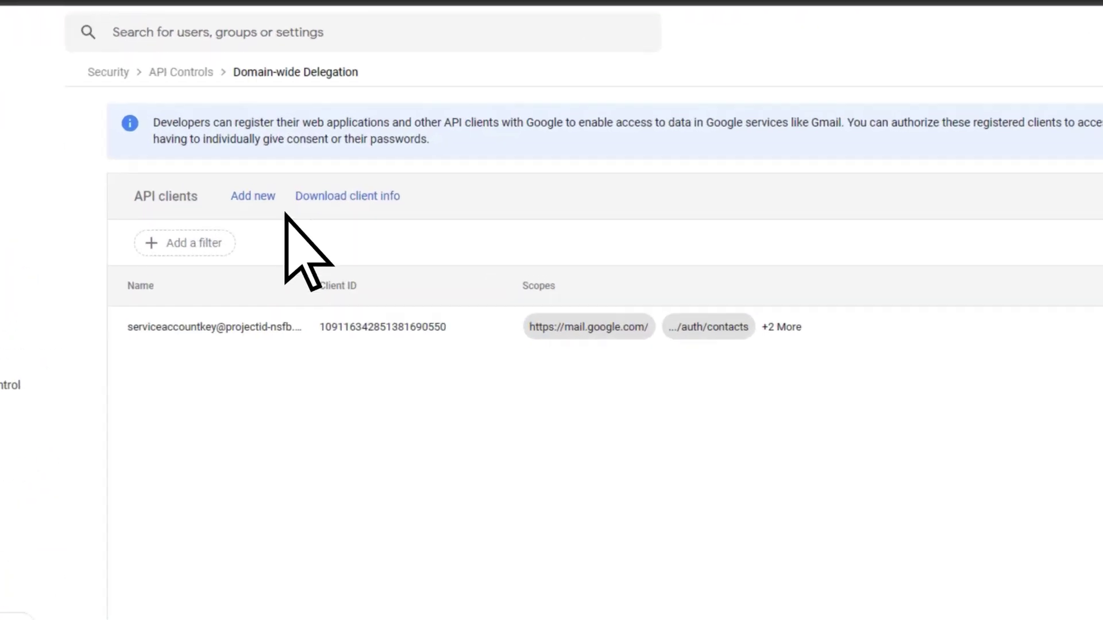
pyautogui.click(249, 201)
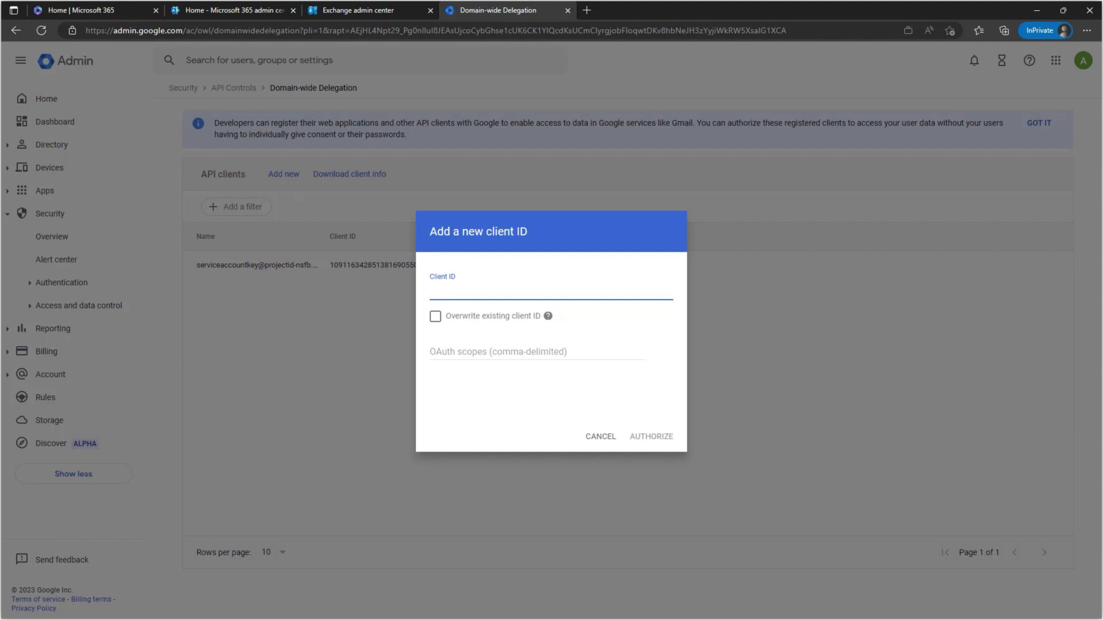
pyautogui.rightClick(484, 291)
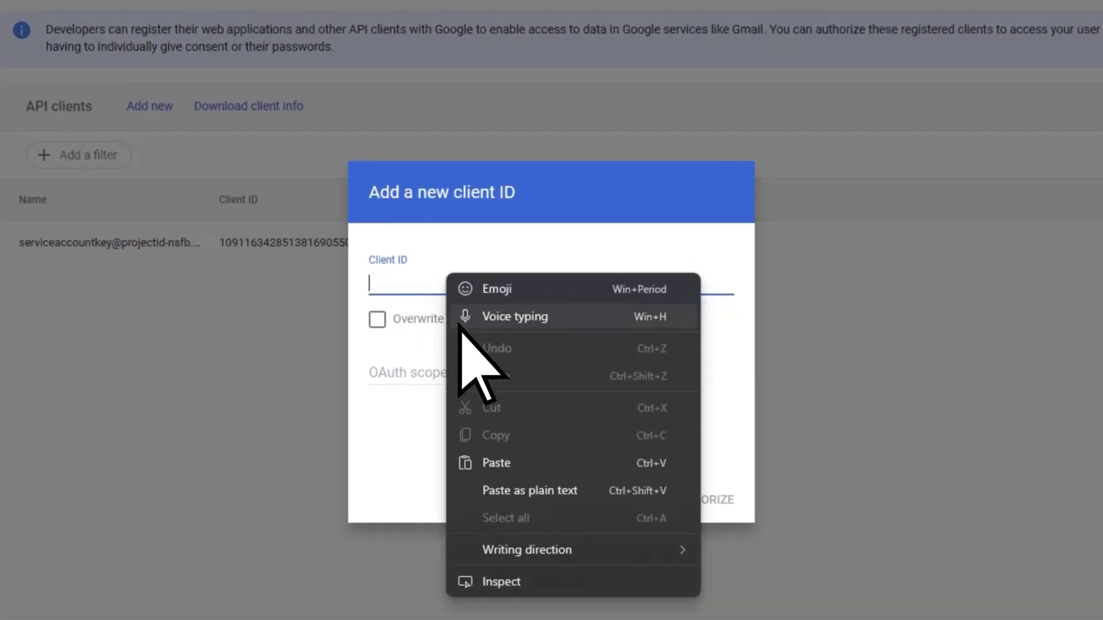
pyautogui.click(472, 463)
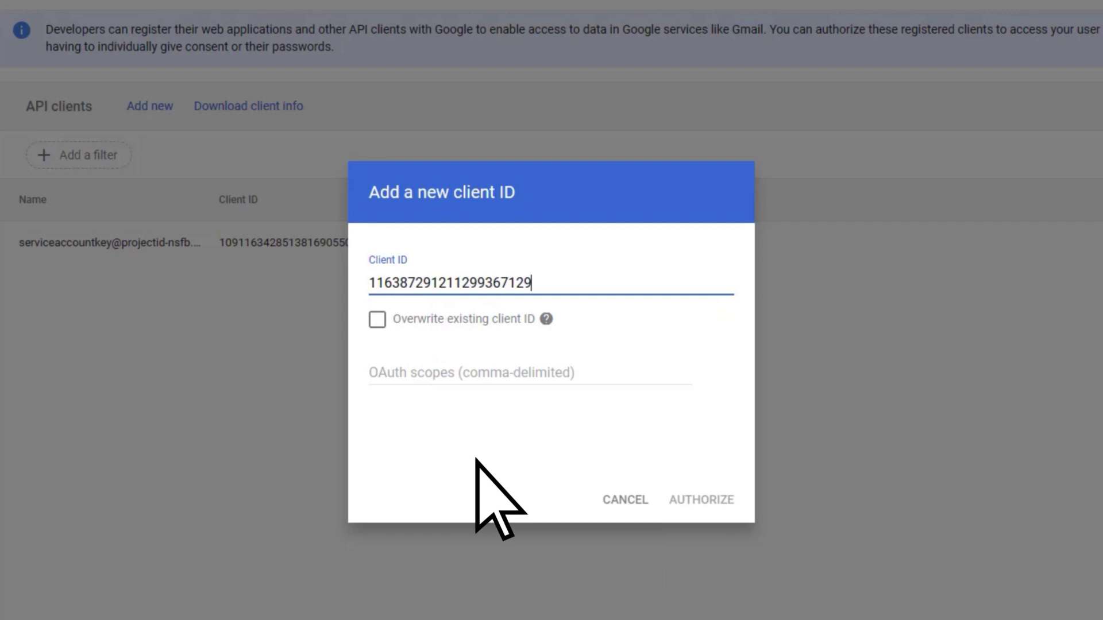
pyautogui.rightClick(552, 372)
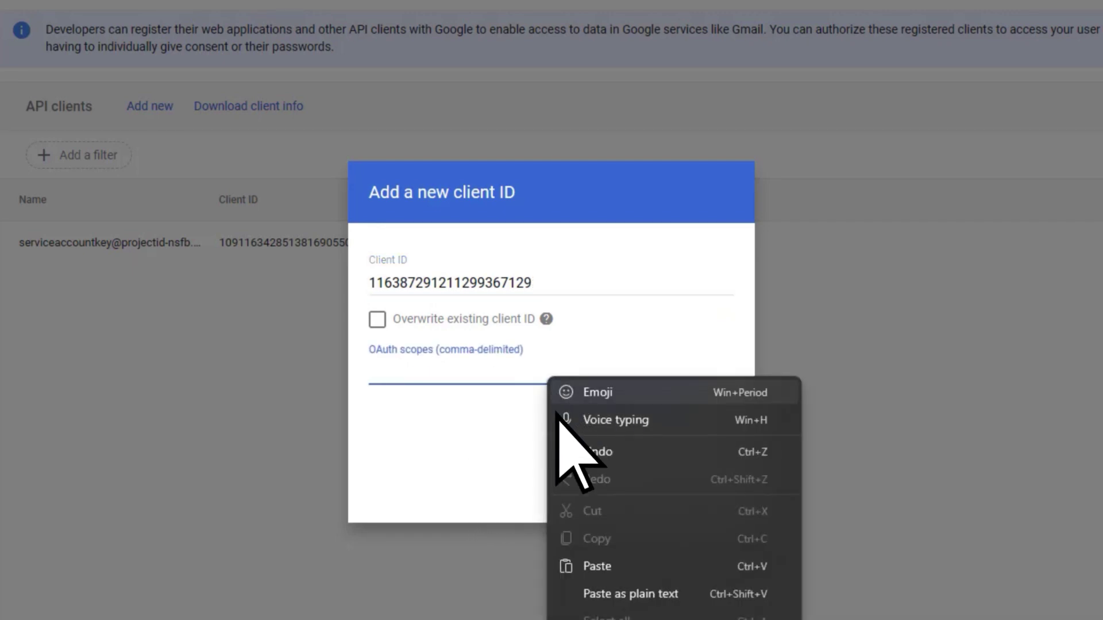
pyautogui.click(568, 568)
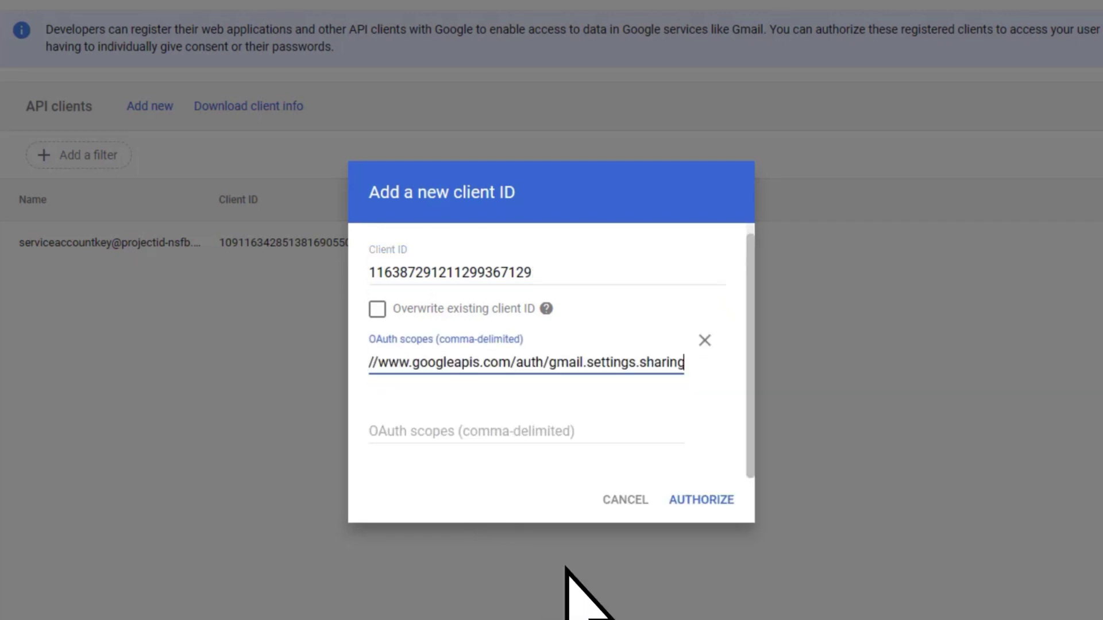
pyautogui.click(697, 503)
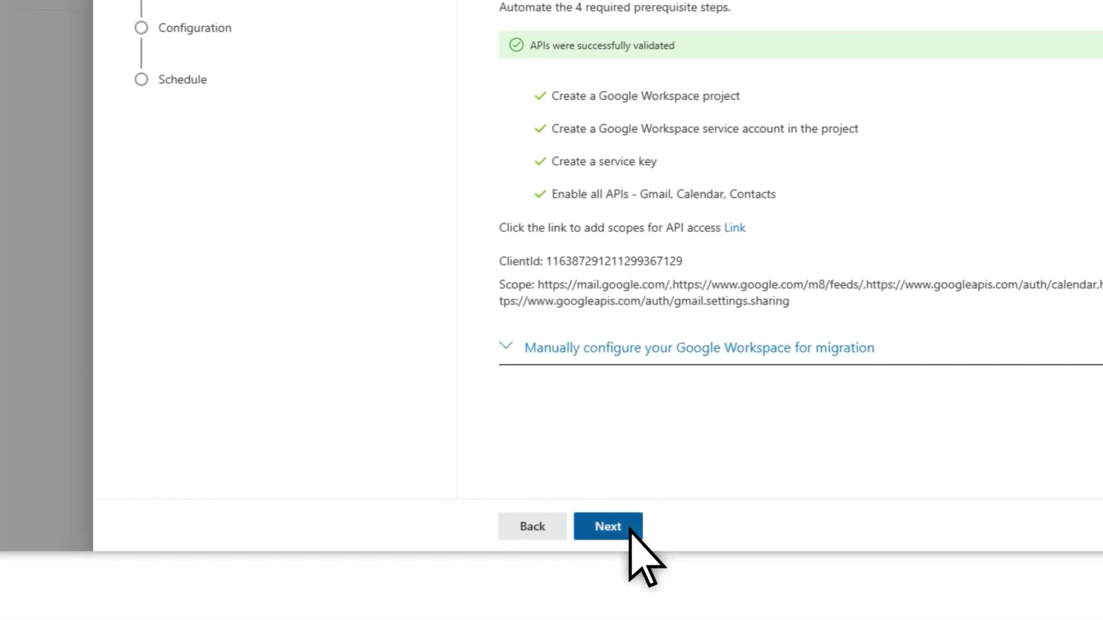
# Create a new migration endpoint named GoogleMigrationEP with the default 20 migrations and 10 syncs.
pyautogui.click(630, 529)
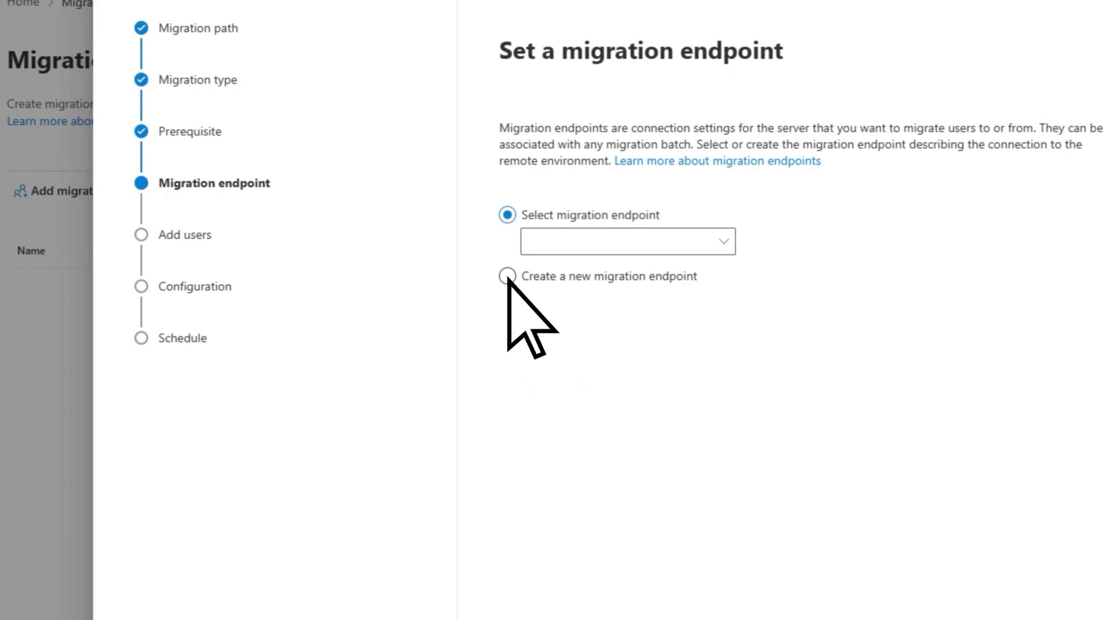
pyautogui.click(507, 276)
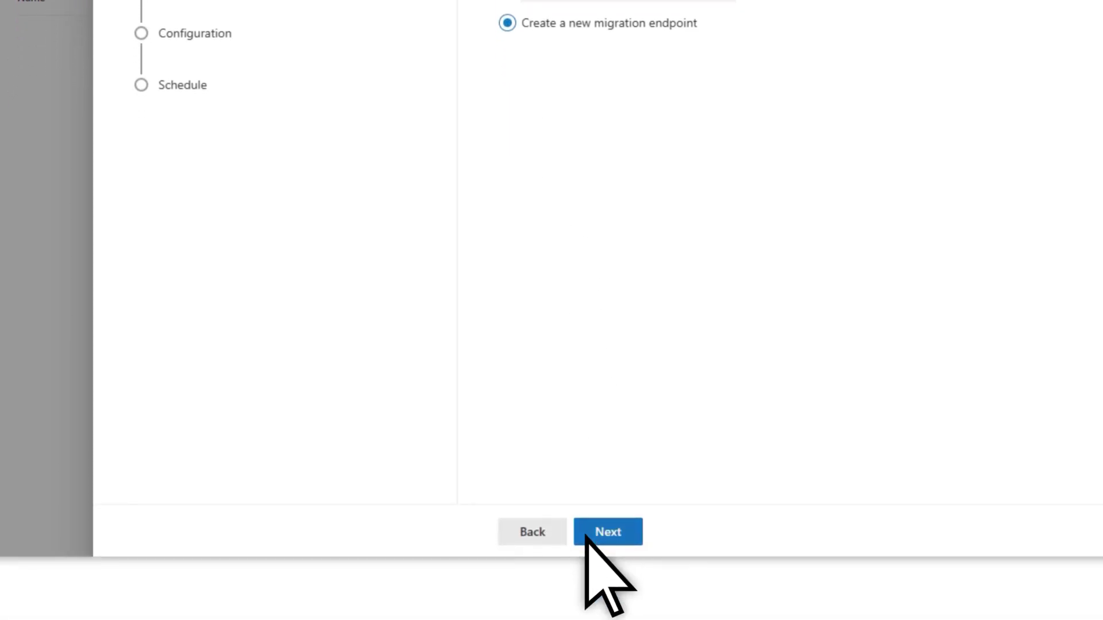
pyautogui.click(588, 556)
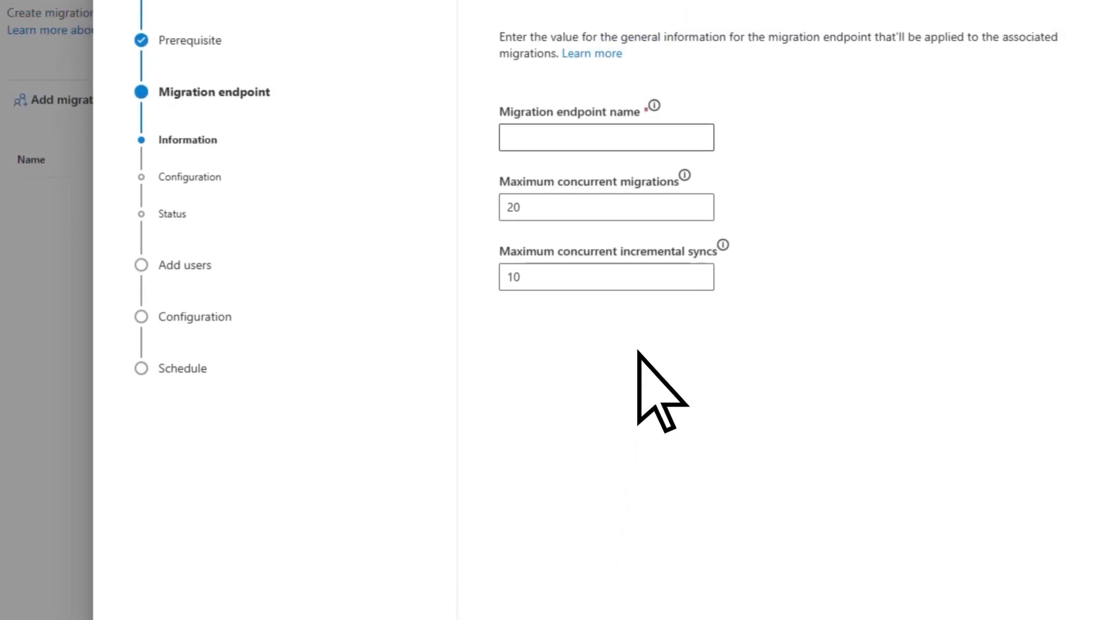
pyautogui.click(637, 236)
pyautogui.write('GoogleMigrationEP')
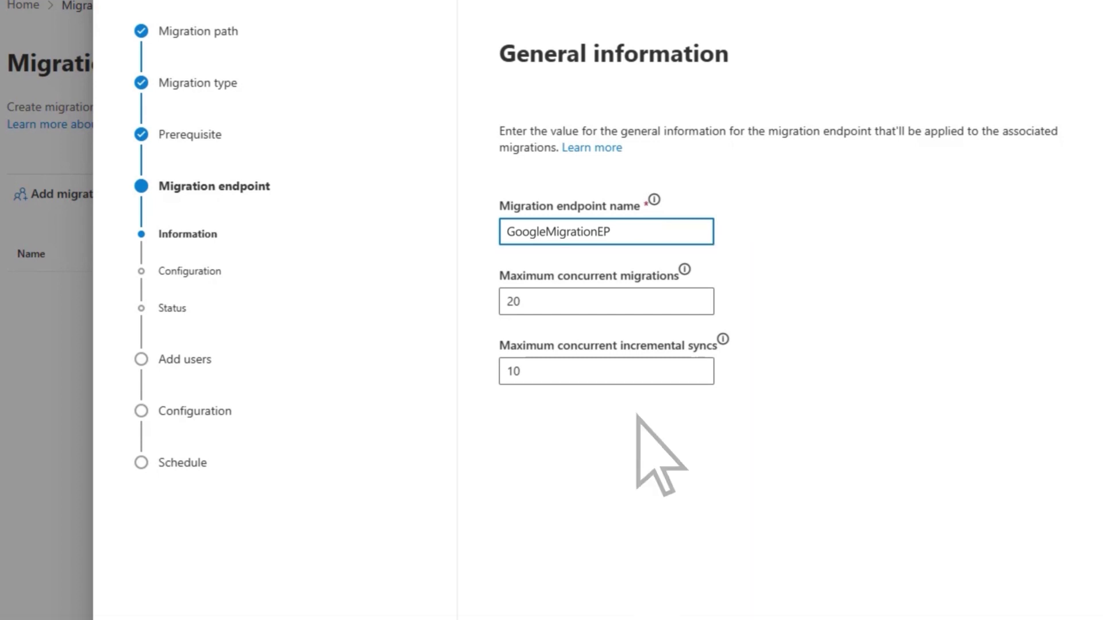
# Enter the service account's e-mail, import the projectid-pncz.json key file, and save the endpoint.
pyautogui.click(630, 532)
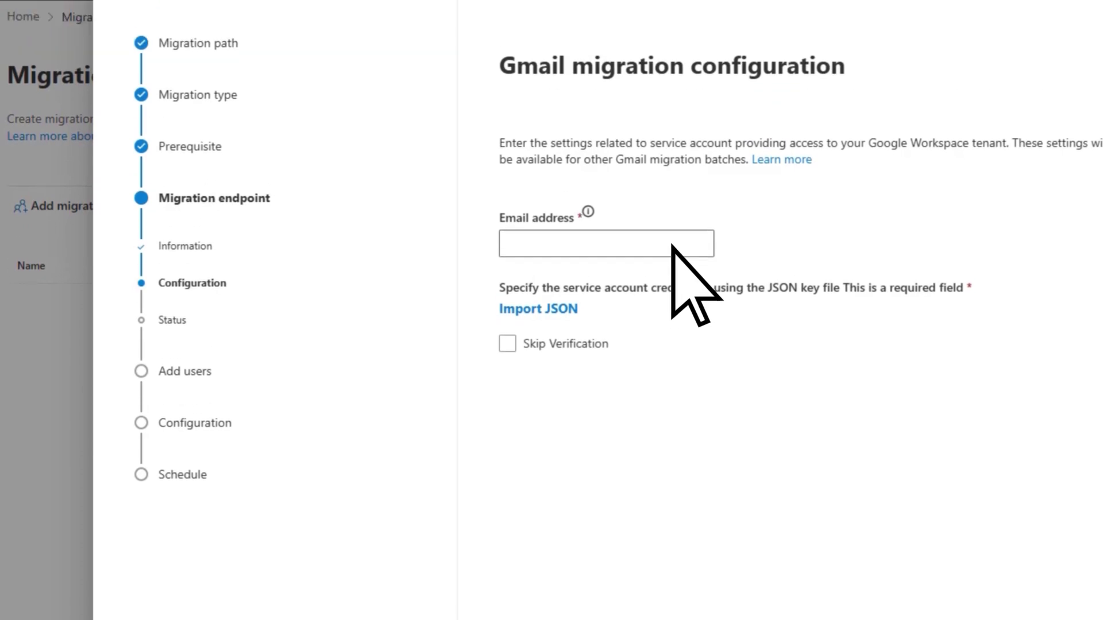
pyautogui.click(673, 246)
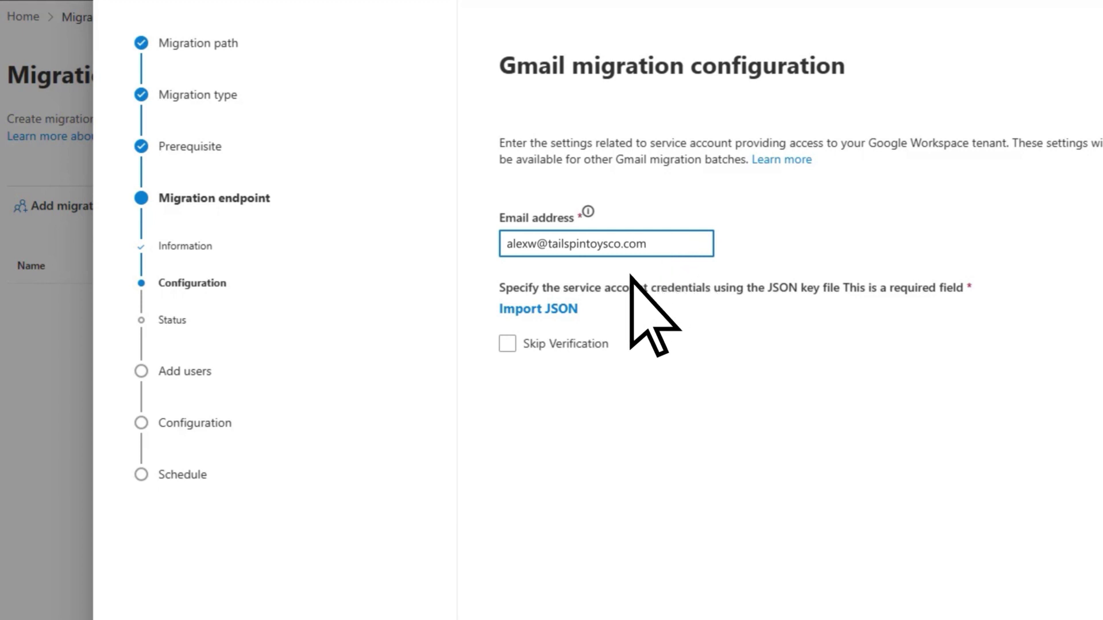
pyautogui.click(544, 310)
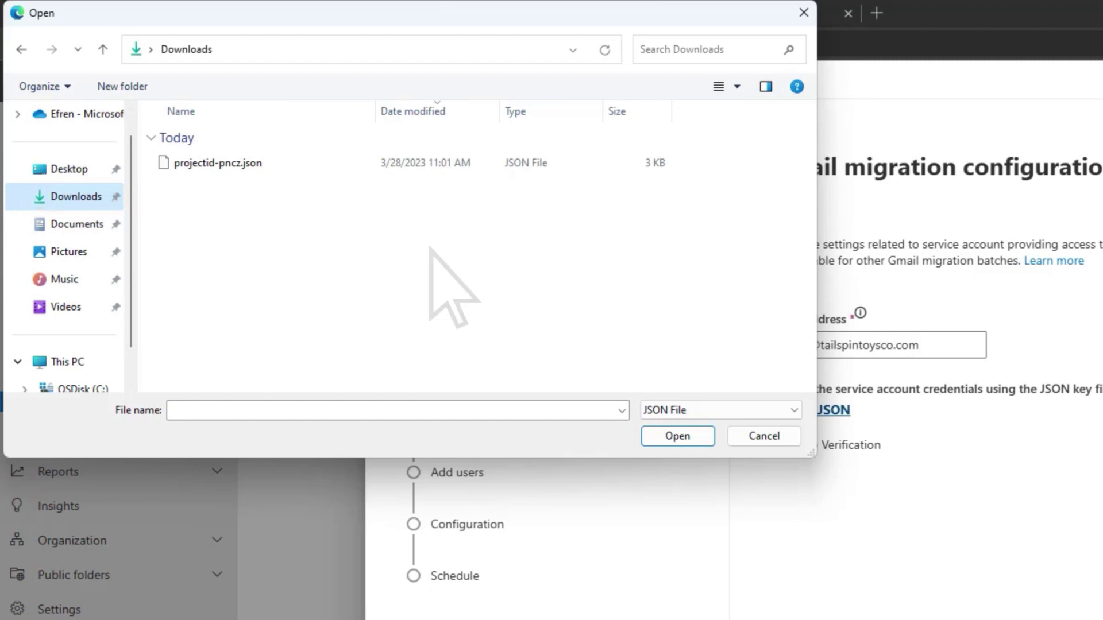
pyautogui.click(286, 165)
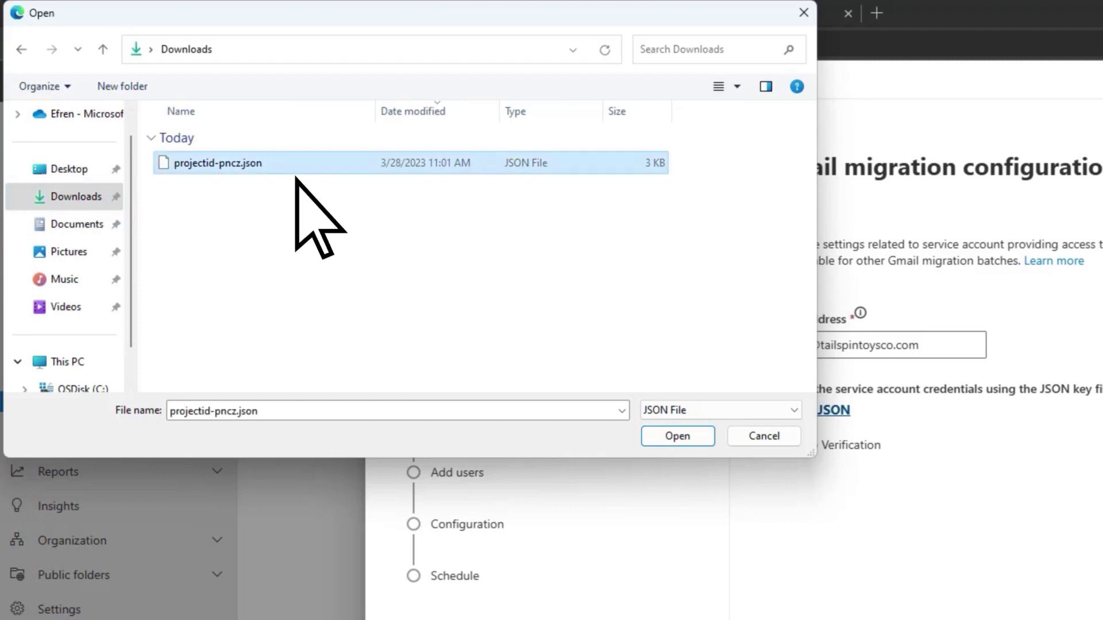
pyautogui.click(655, 438)
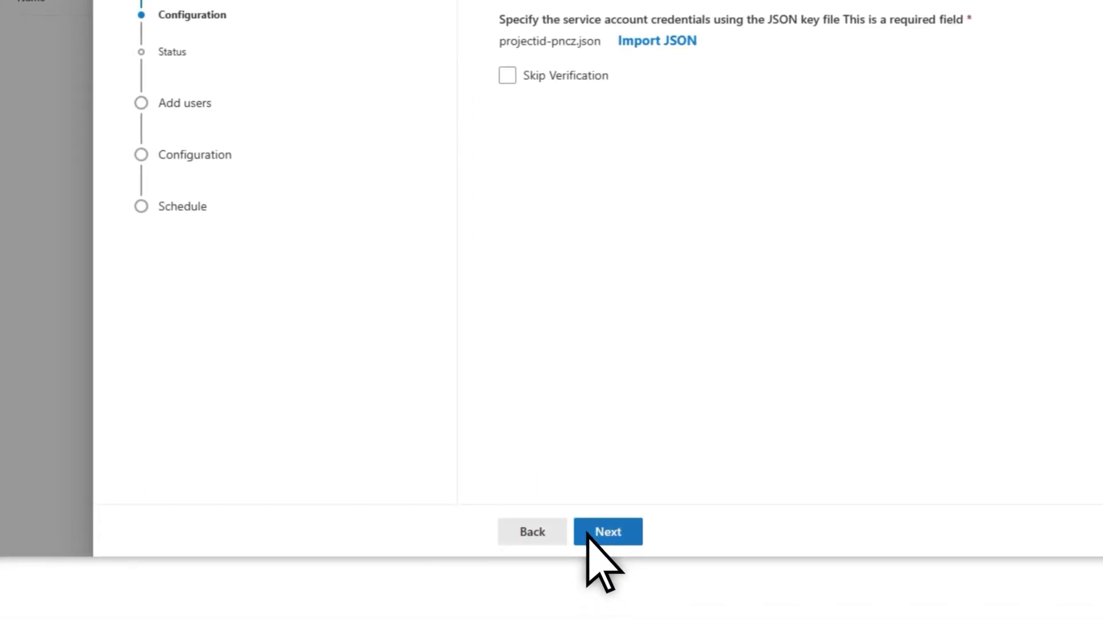
pyautogui.click(587, 532)
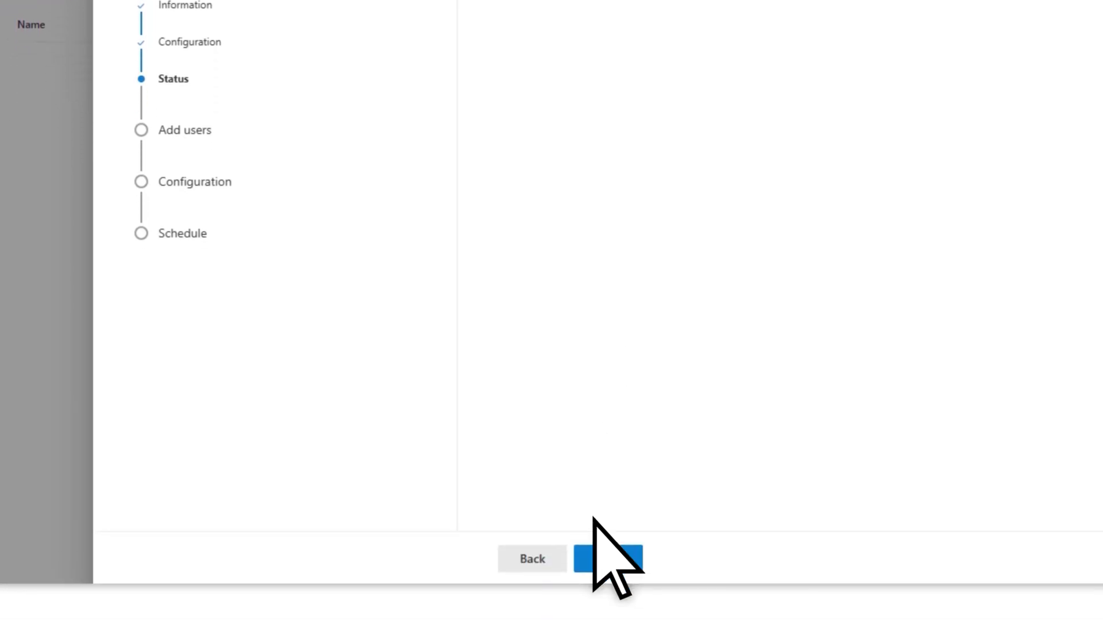
# Advance from the endpoint Status step to the Add user mailboxes step.
pyautogui.click(591, 526)
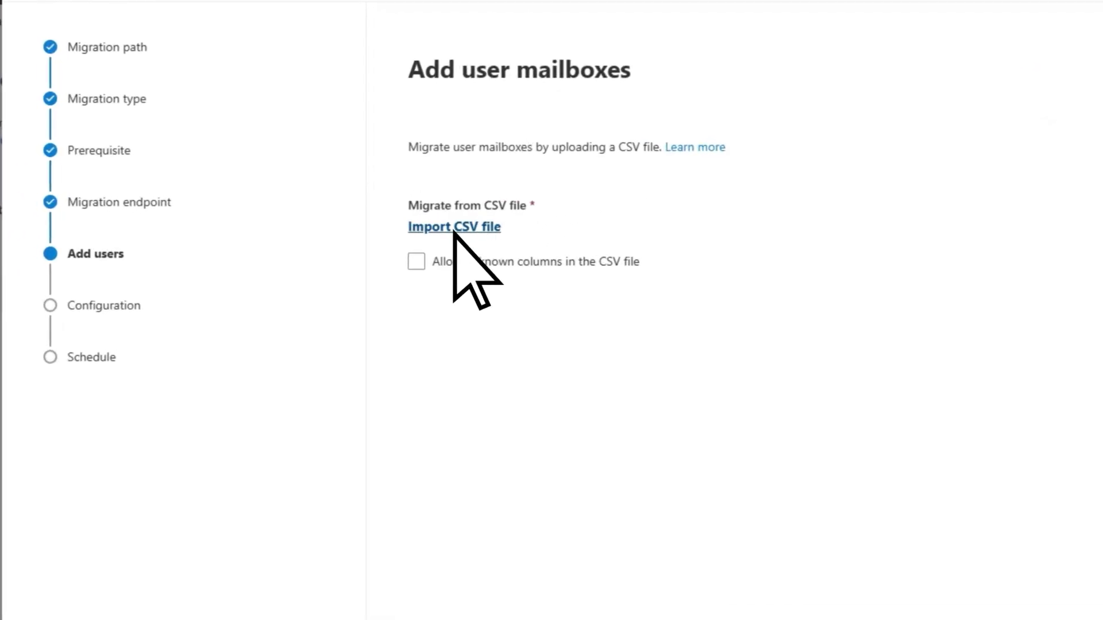
# Import the MailUsers CSV and set the target delivery domain to m365mail.tailspintoysco.com.
pyautogui.click(454, 229)
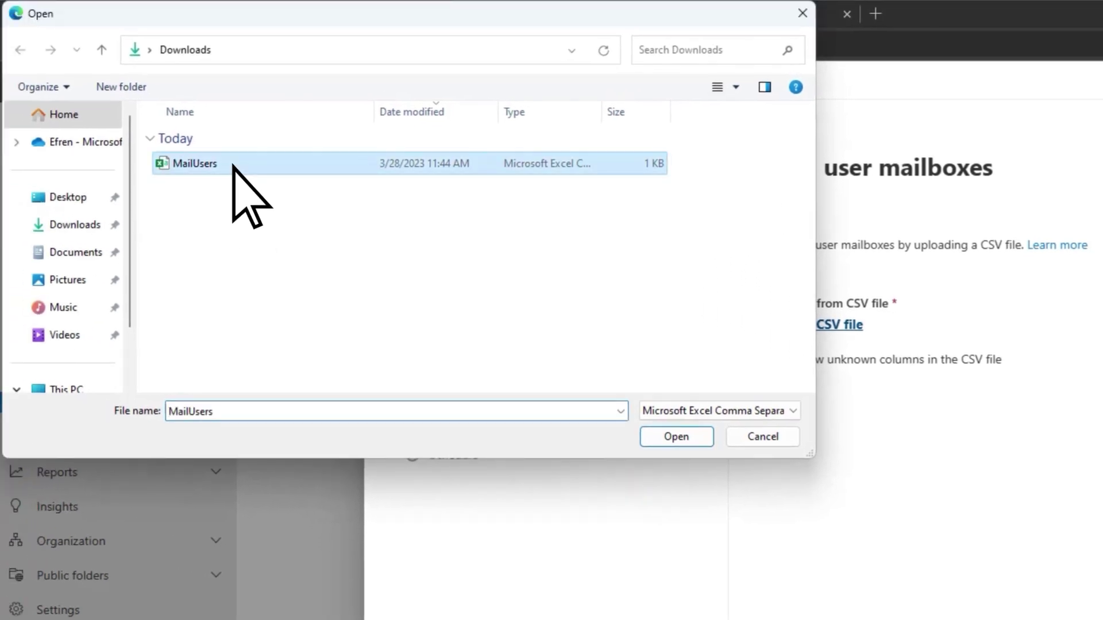
pyautogui.doubleClick(233, 165)
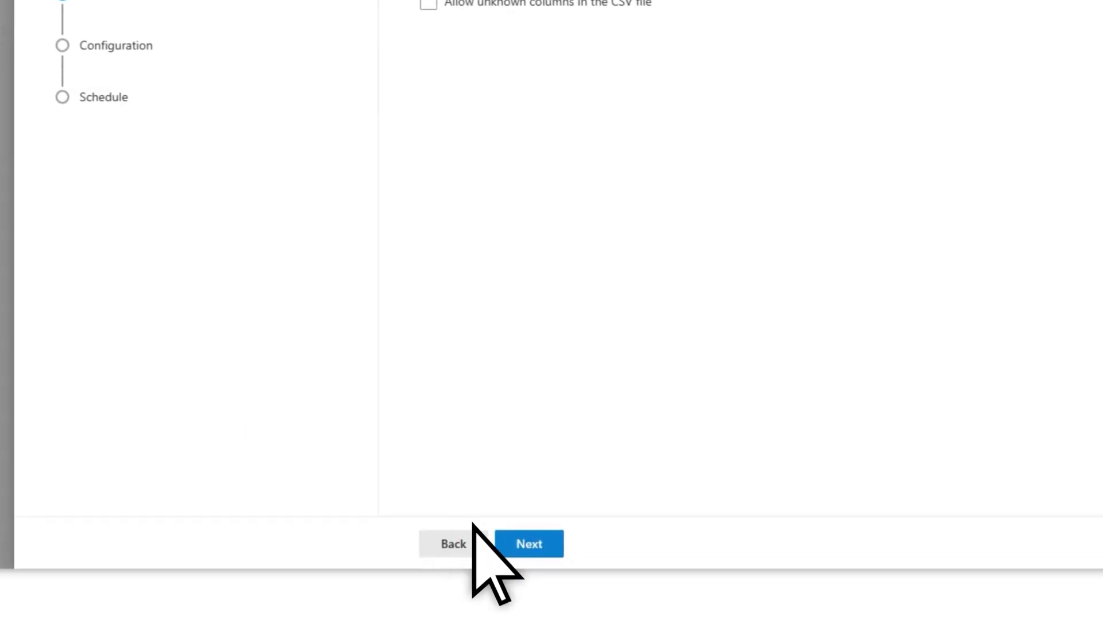
pyautogui.click(493, 529)
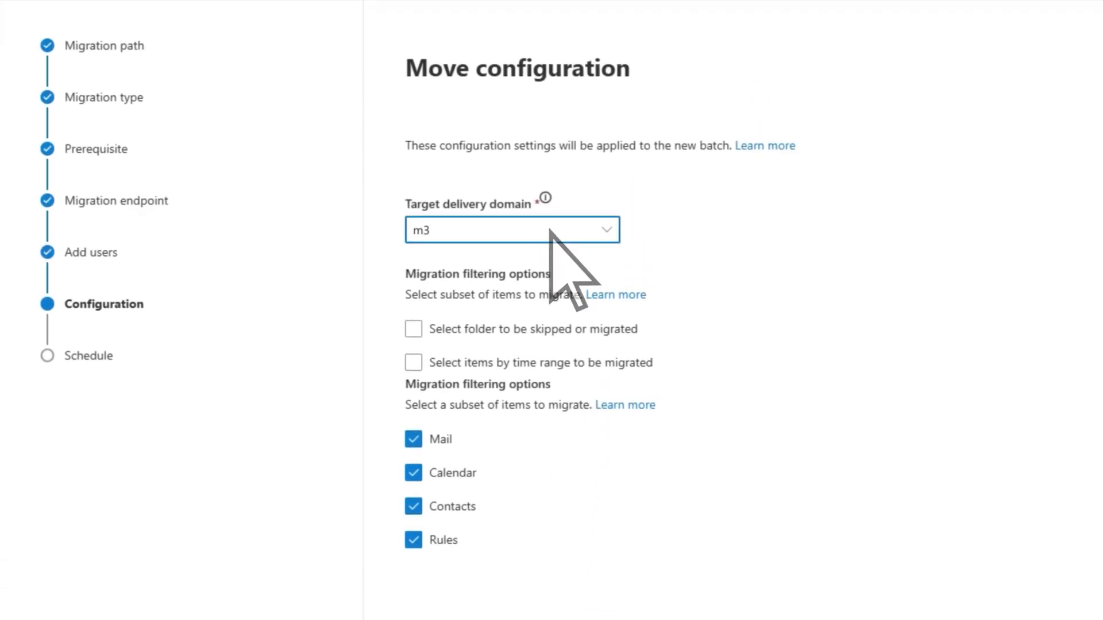
pyautogui.write('65mail.tailspintoysco.com')
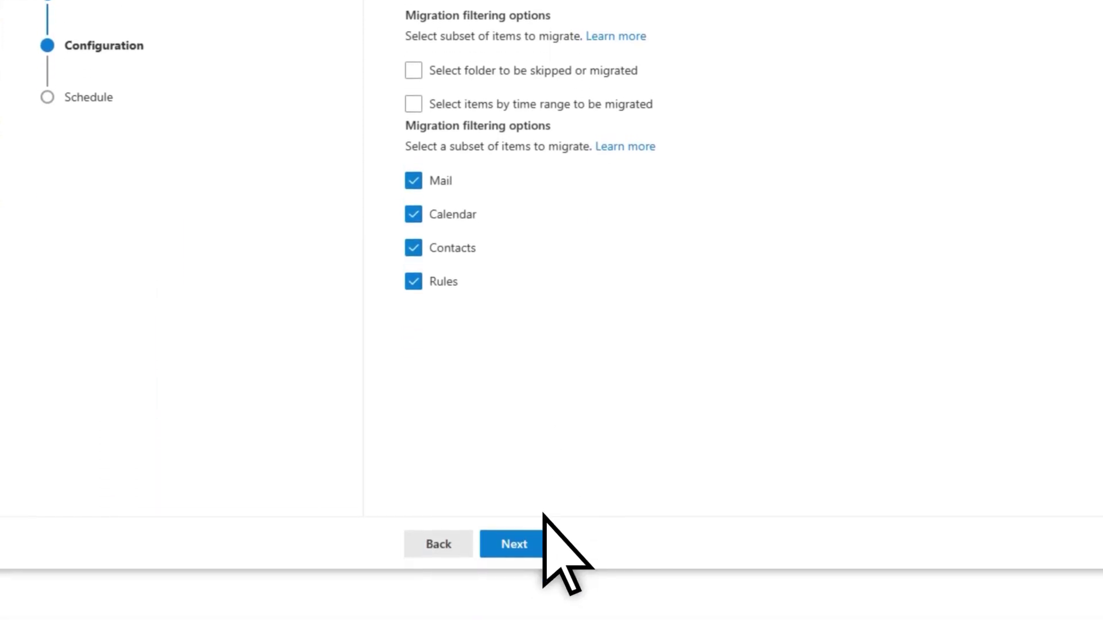
# Save the batch to start automatically and complete manually, using UTC.
pyautogui.click(533, 543)
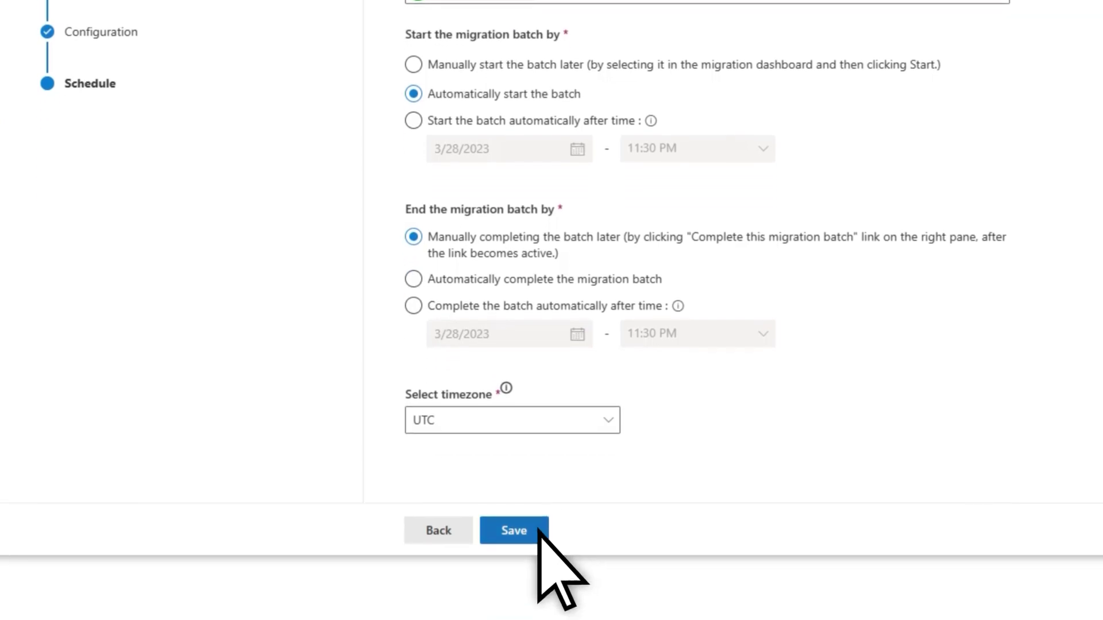
pyautogui.click(539, 531)
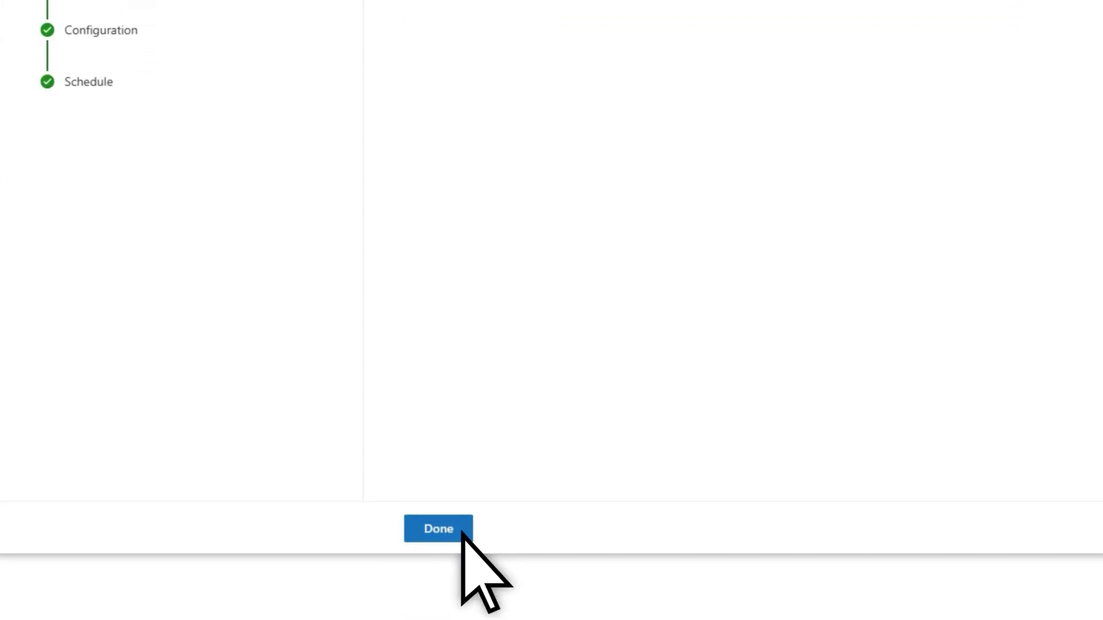
# Close the wizard and confirm GoogleMigBatch1 shows Synced with a Perfect score.
pyautogui.click(459, 527)
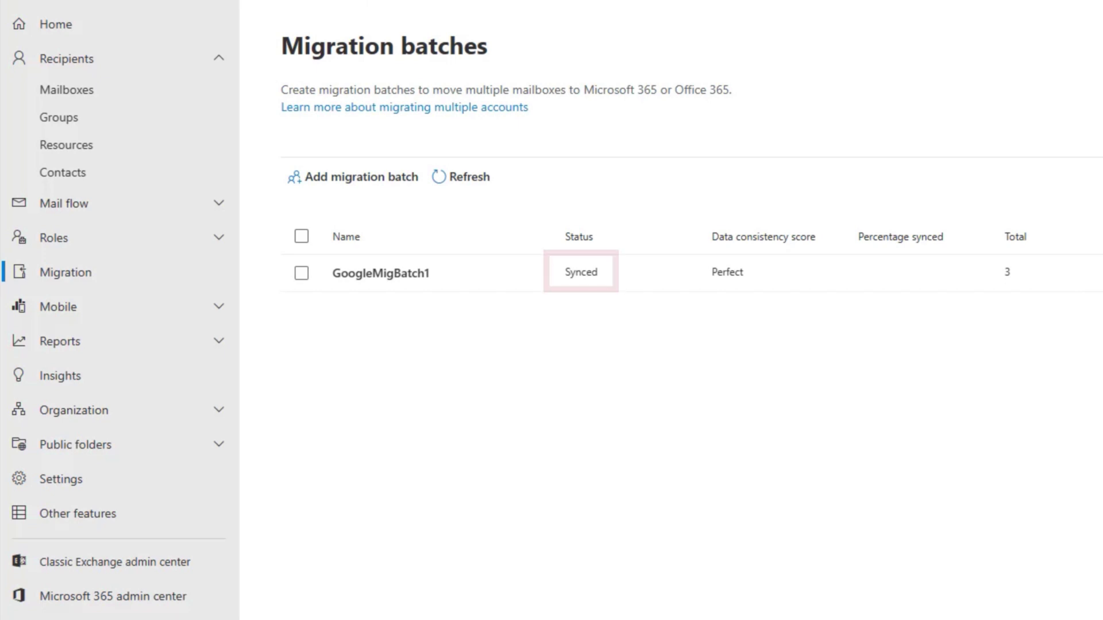
# Select the synced GoogleMigBatch1 batch and request to complete its migration.
pyautogui.click(302, 274)
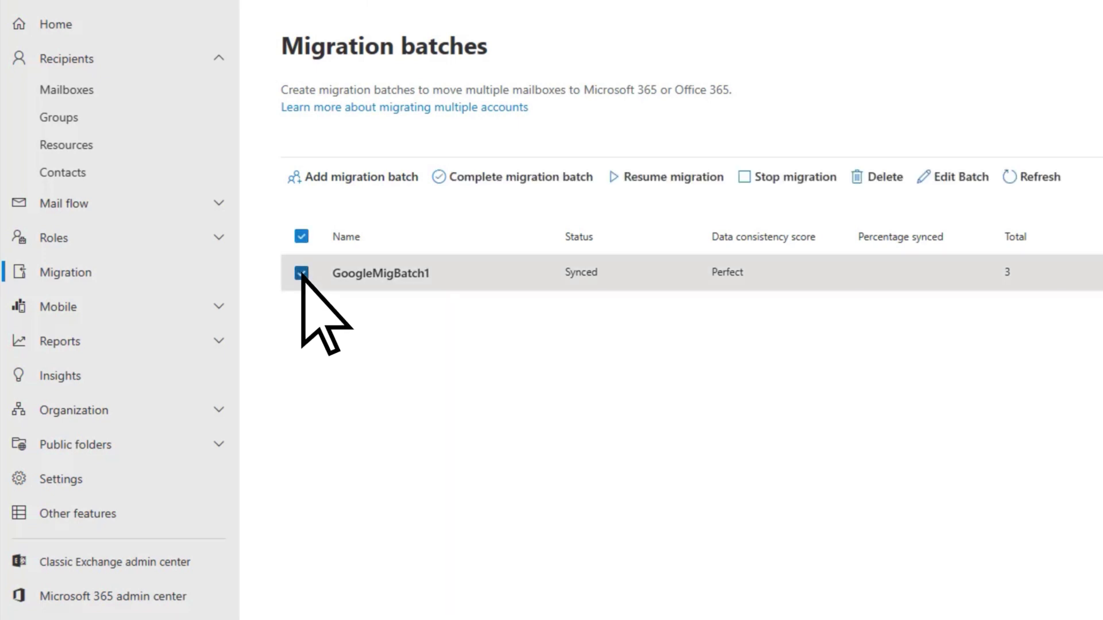
pyautogui.click(440, 179)
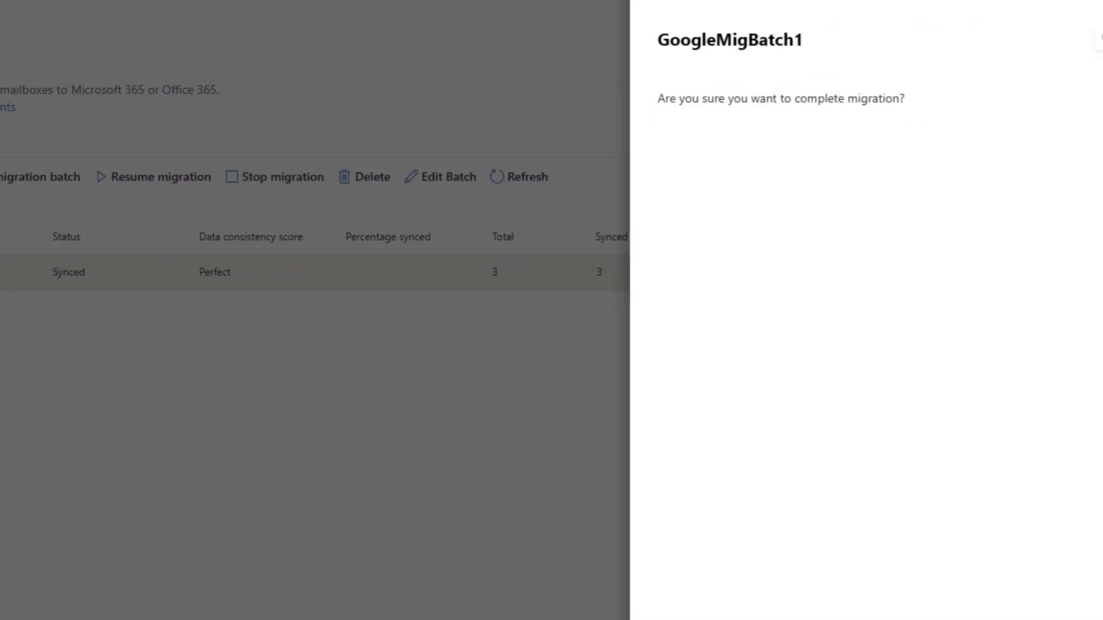